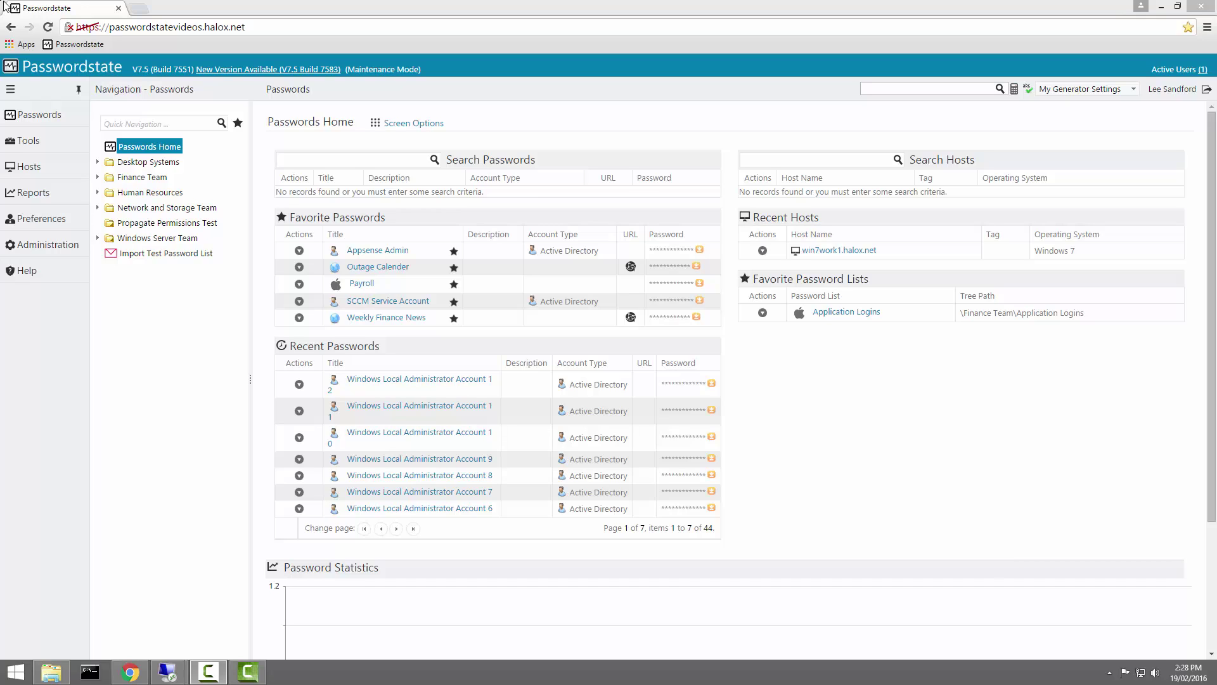
Go to Administration > Backups and Upgrades and open the backup Settings form.
mouse_move(51, 246)
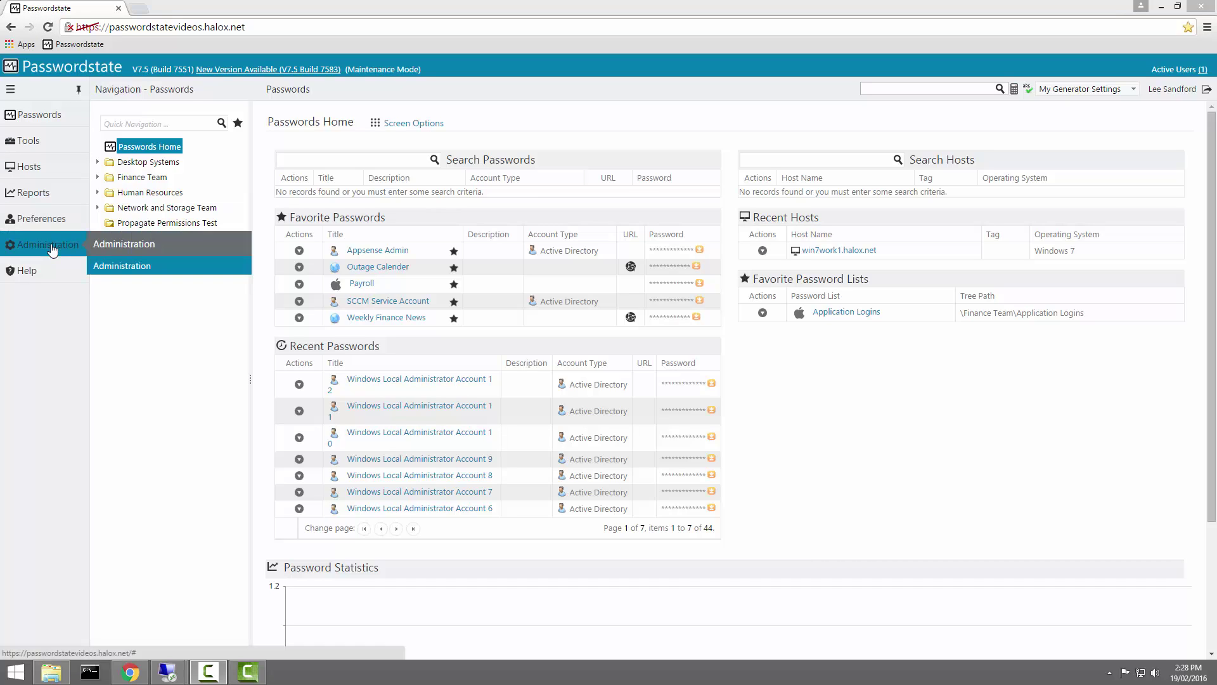
left_click(102, 265)
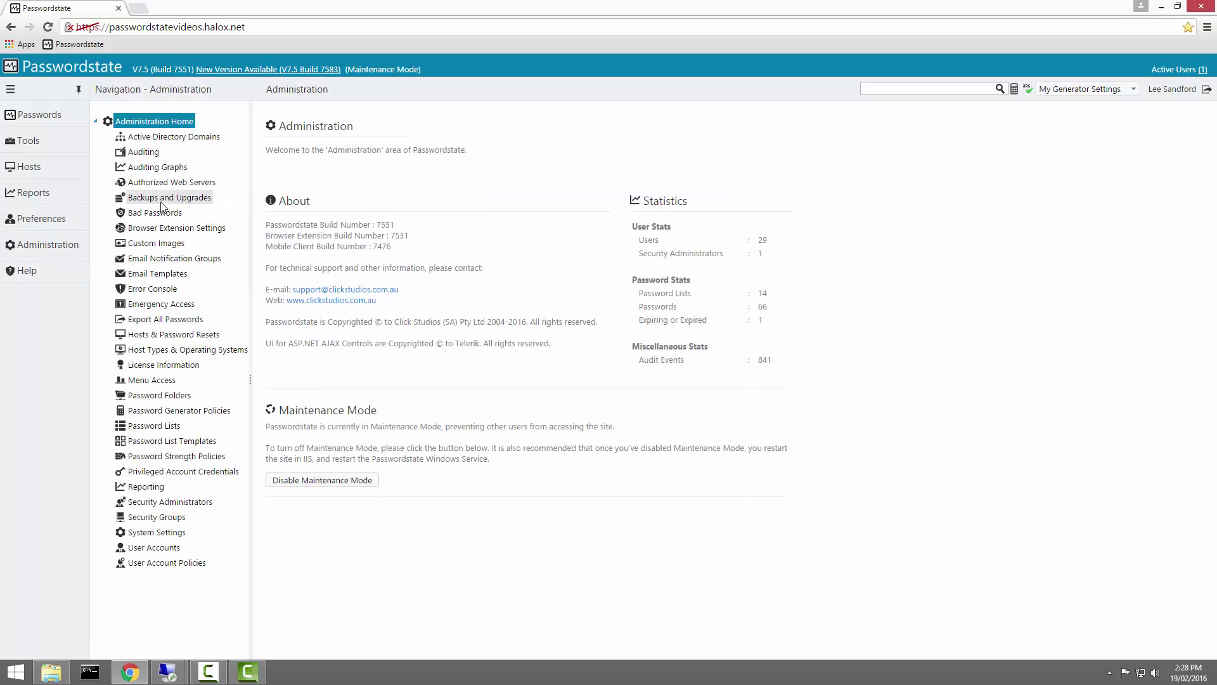
left_click(162, 199)
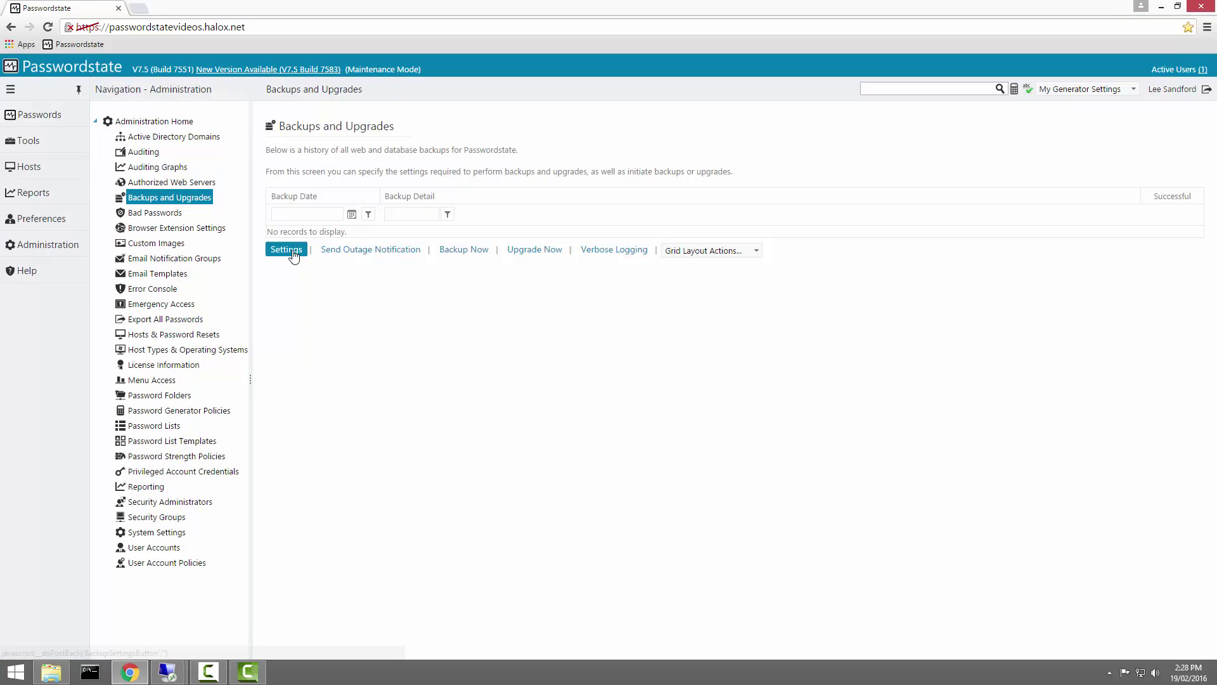
left_click(289, 250)
Enter the backup account's domain username and password in Backup UserName and Backup Password, and verify they match.
scroll(930, 416, "down", 1)
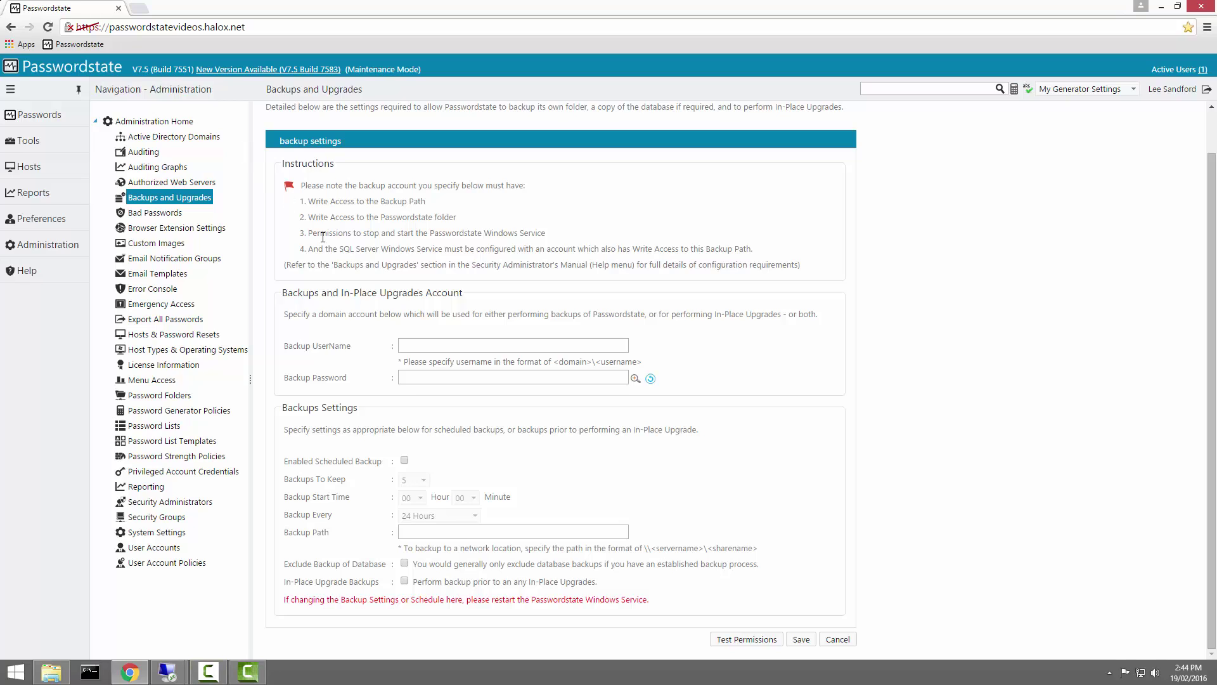
left_click(426, 340)
type("halox")
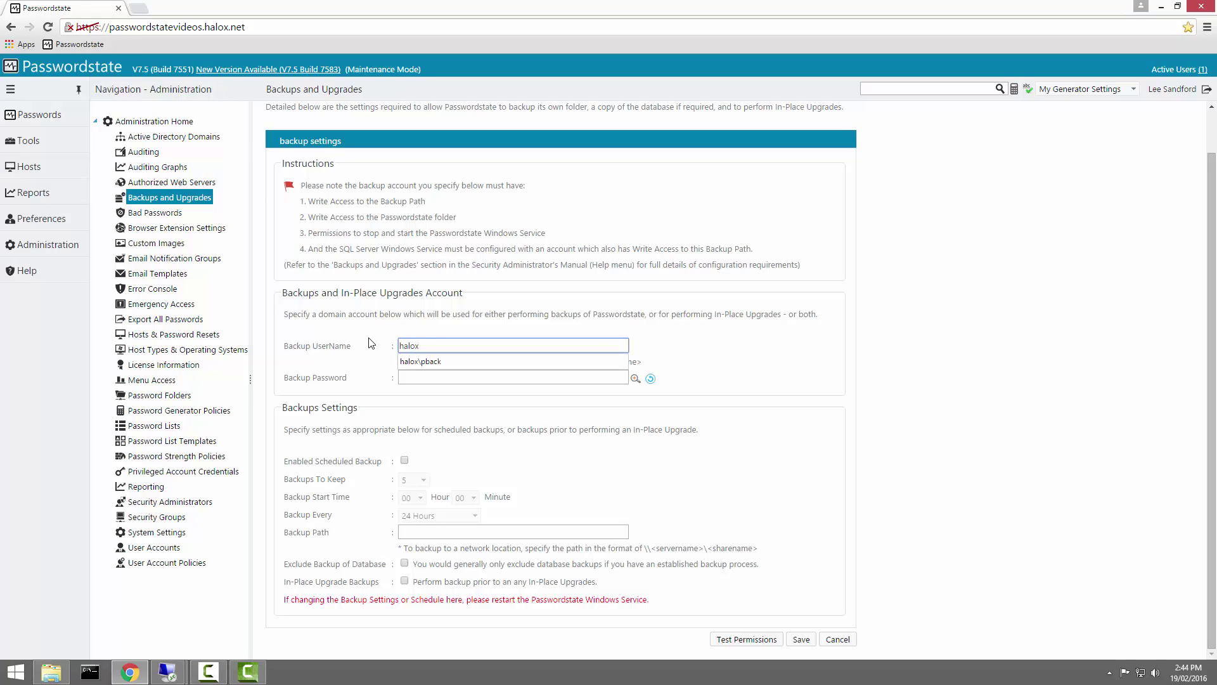
key("Down")
key("Tab")
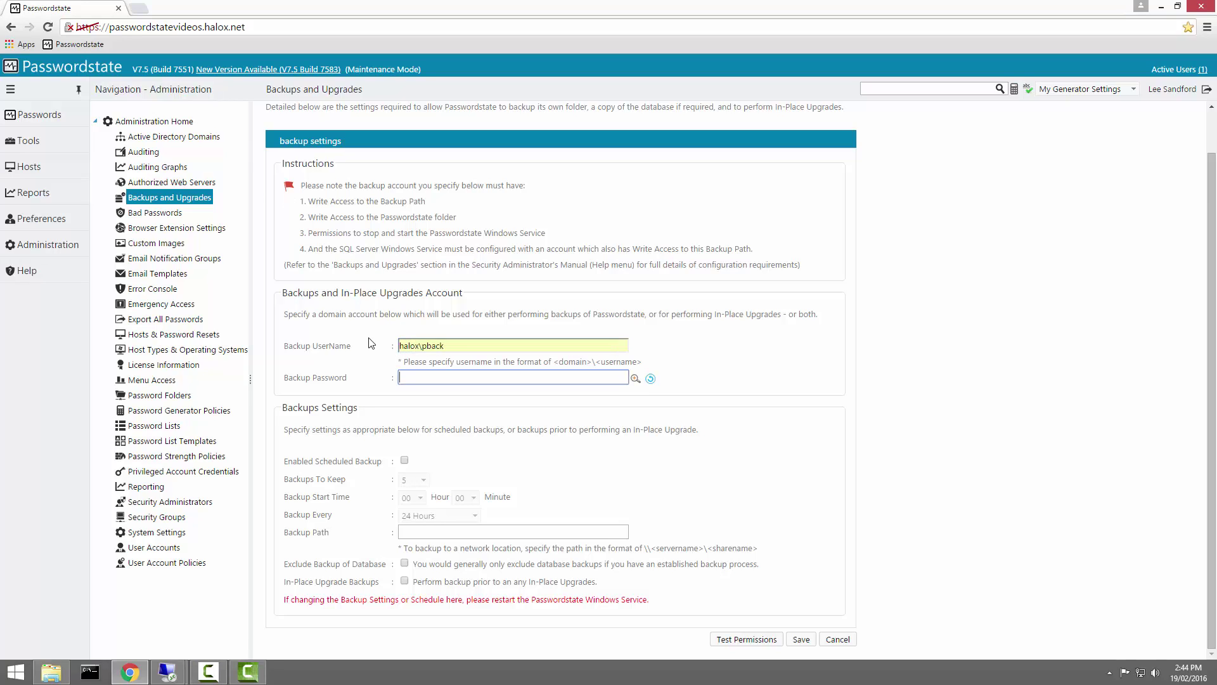
type("••••••••")
left_click(650, 378)
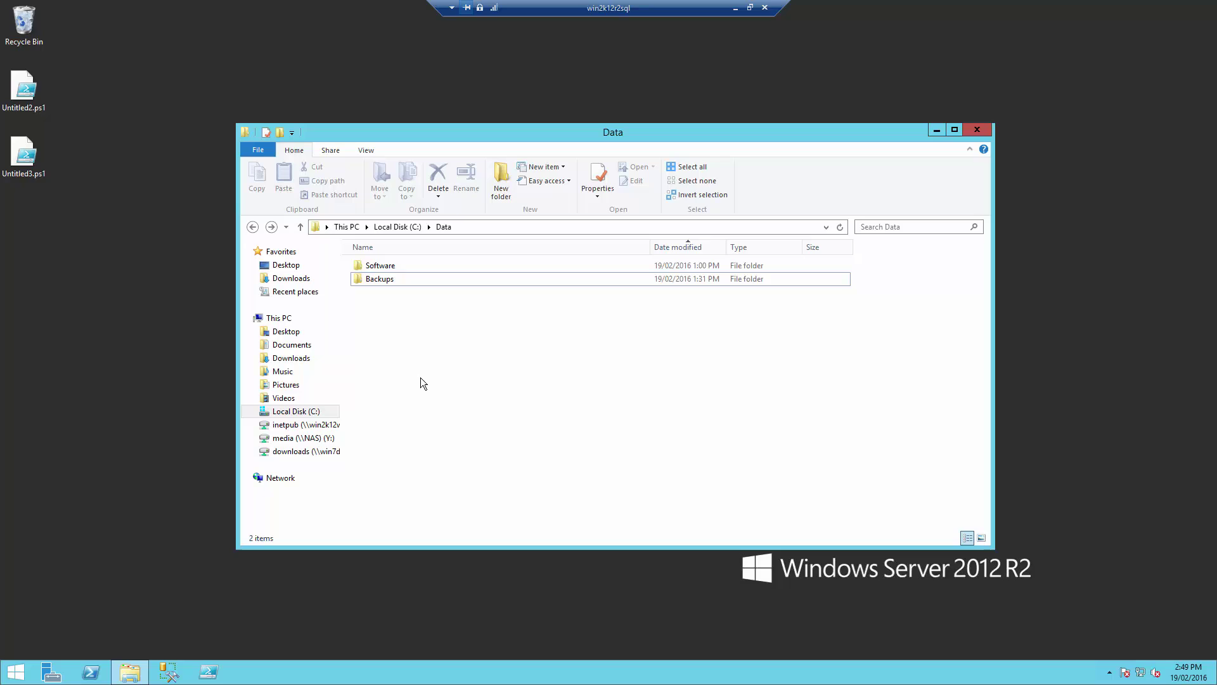
right_click(377, 284)
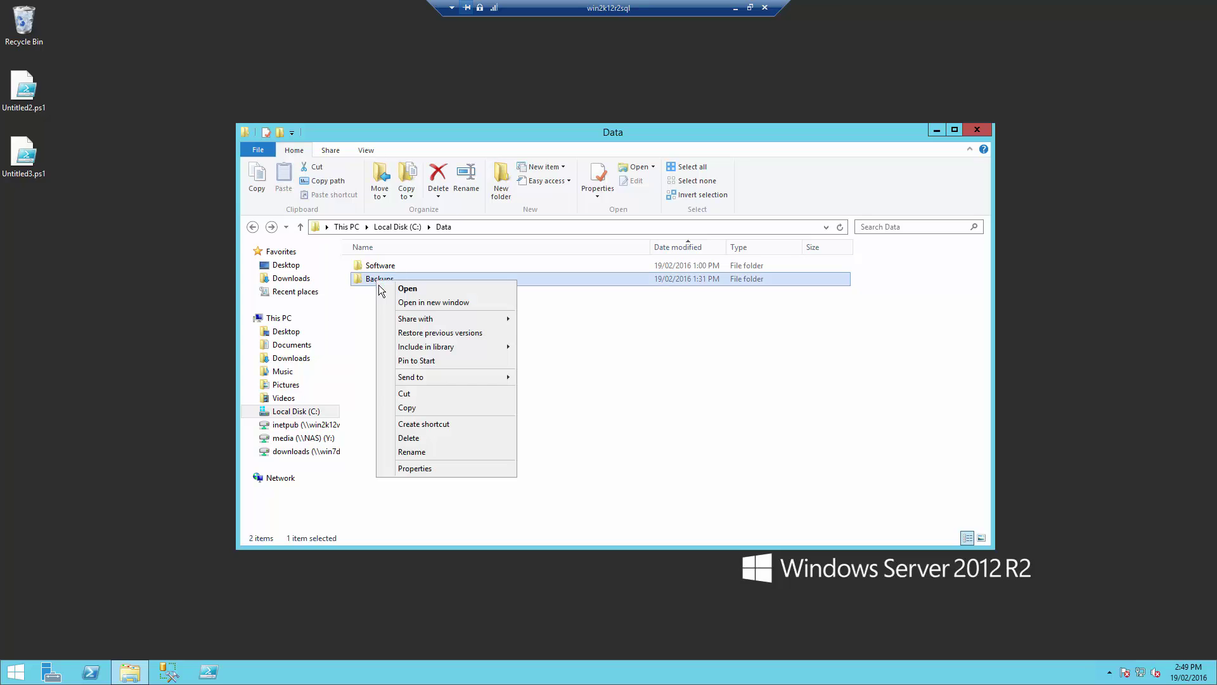
left_click(424, 466)
left_click(435, 313)
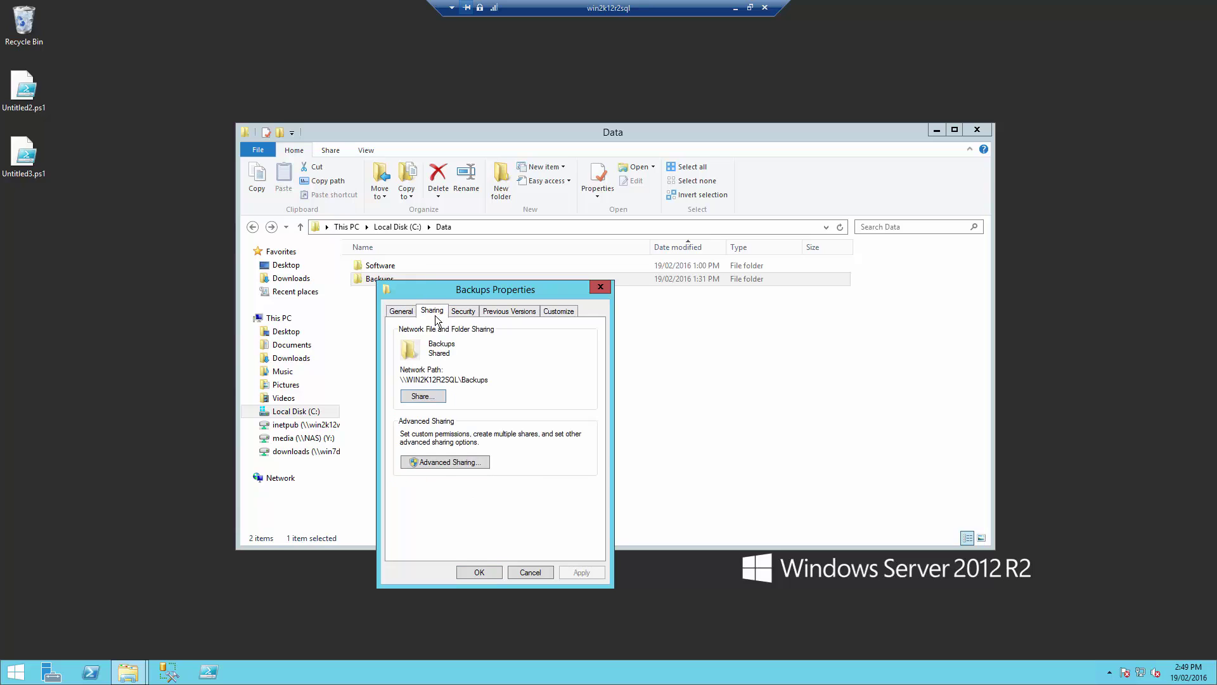
left_click(446, 464)
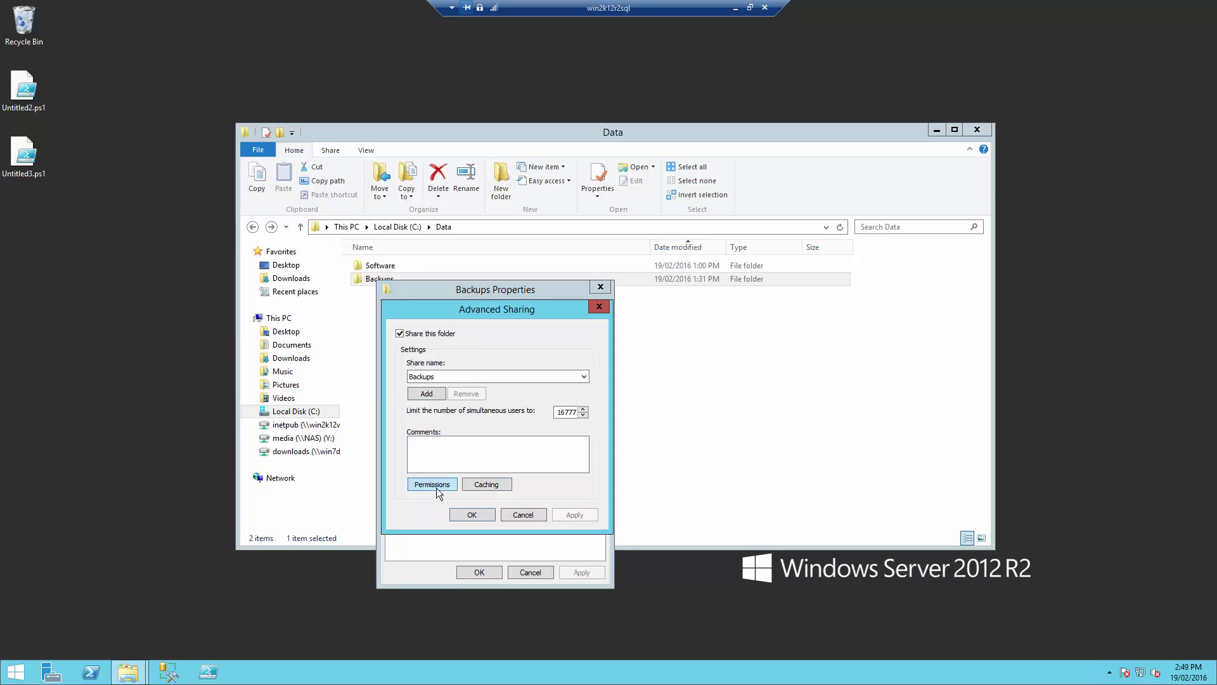
left_click(435, 485)
left_click(460, 384)
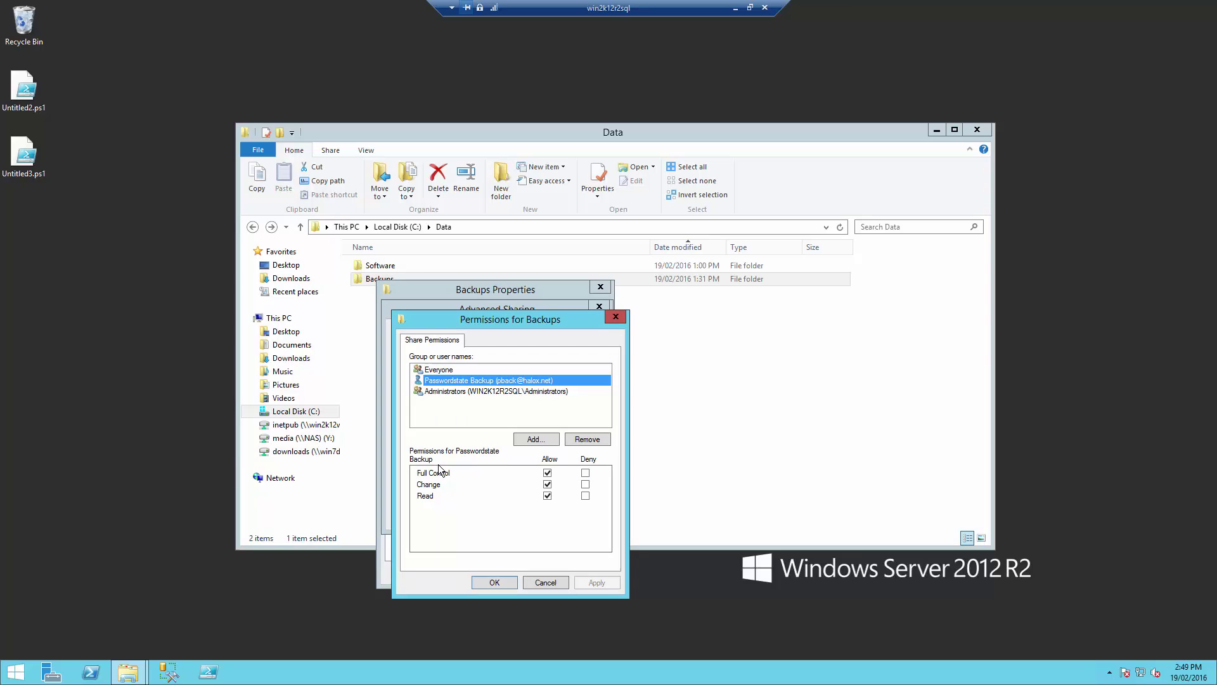
left_click(496, 582)
left_click(522, 515)
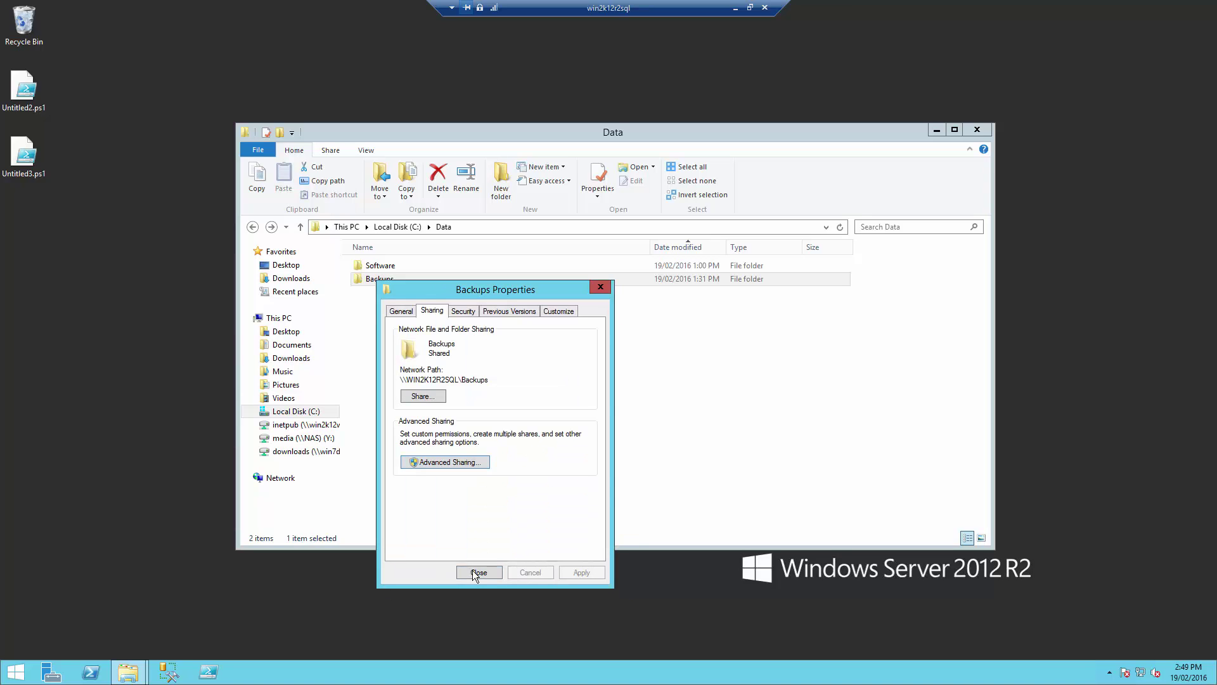
left_click(466, 312)
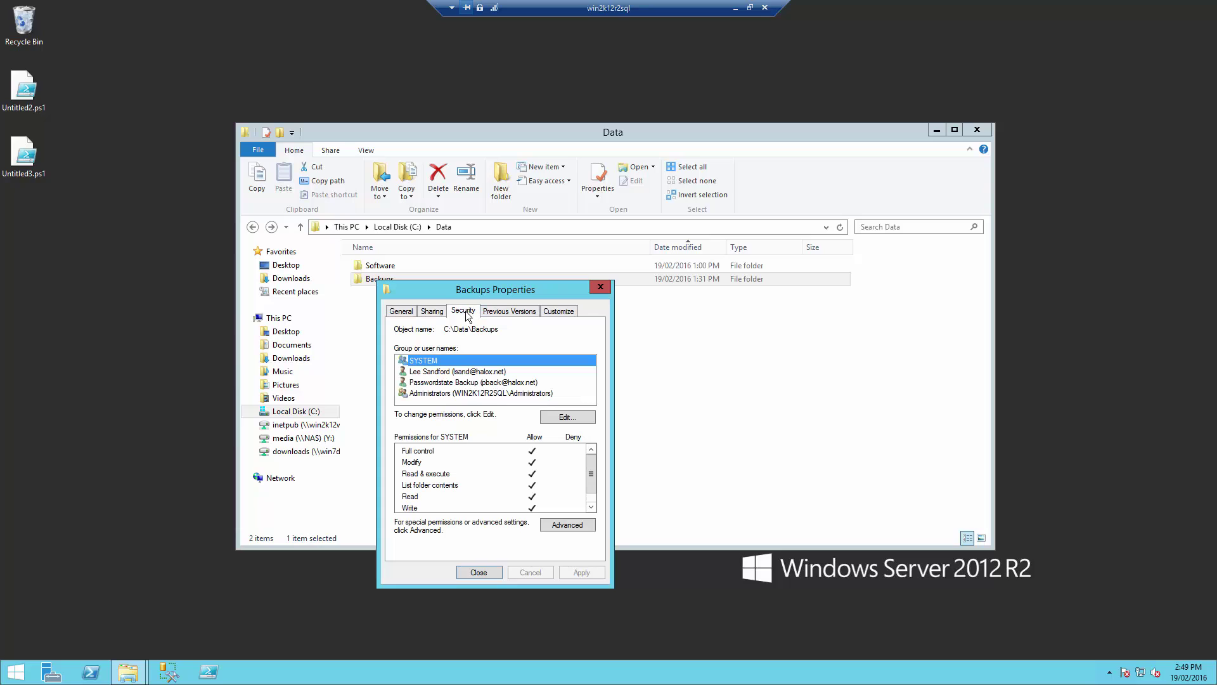
left_click(448, 382)
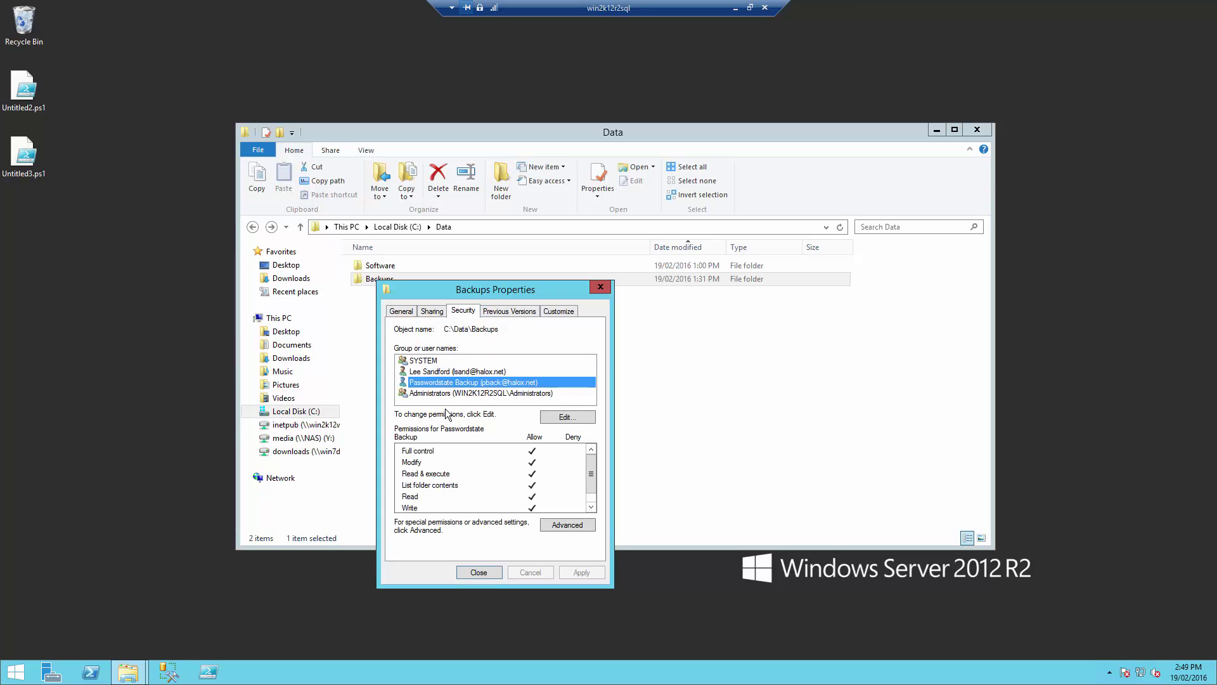
left_click(478, 572)
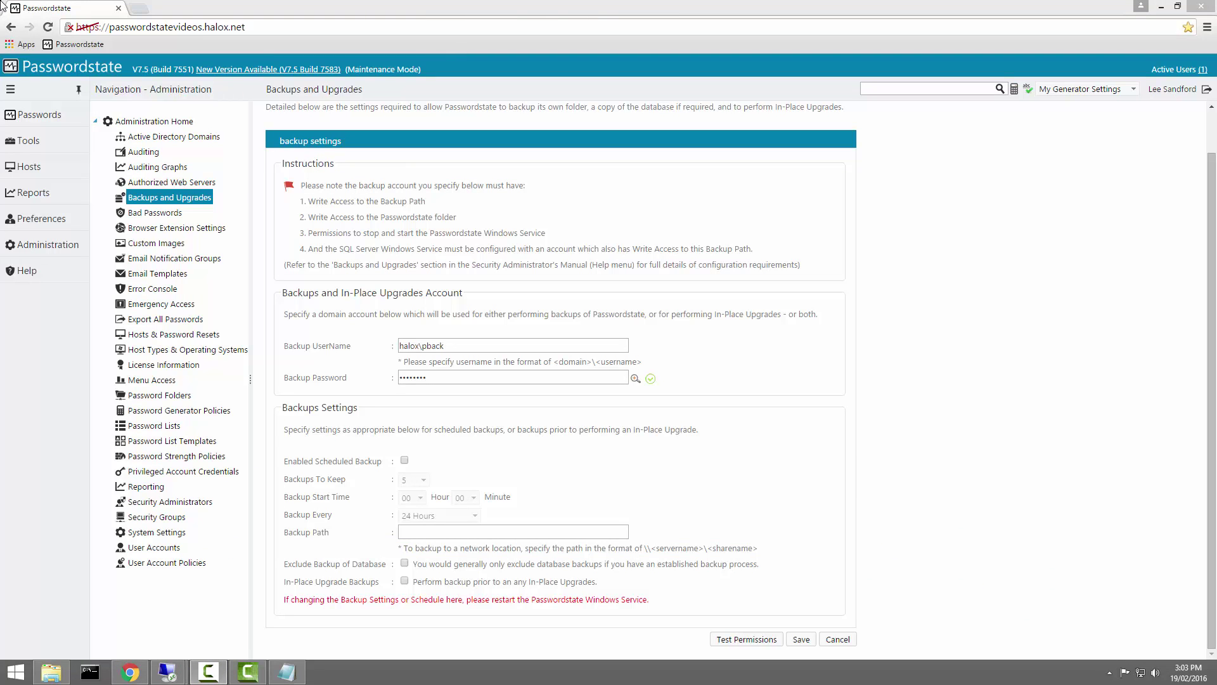
Set the backup path to \\win2k12r2sql\Backups and enable scheduled backups keeping 5 copies.
left_click(406, 532)
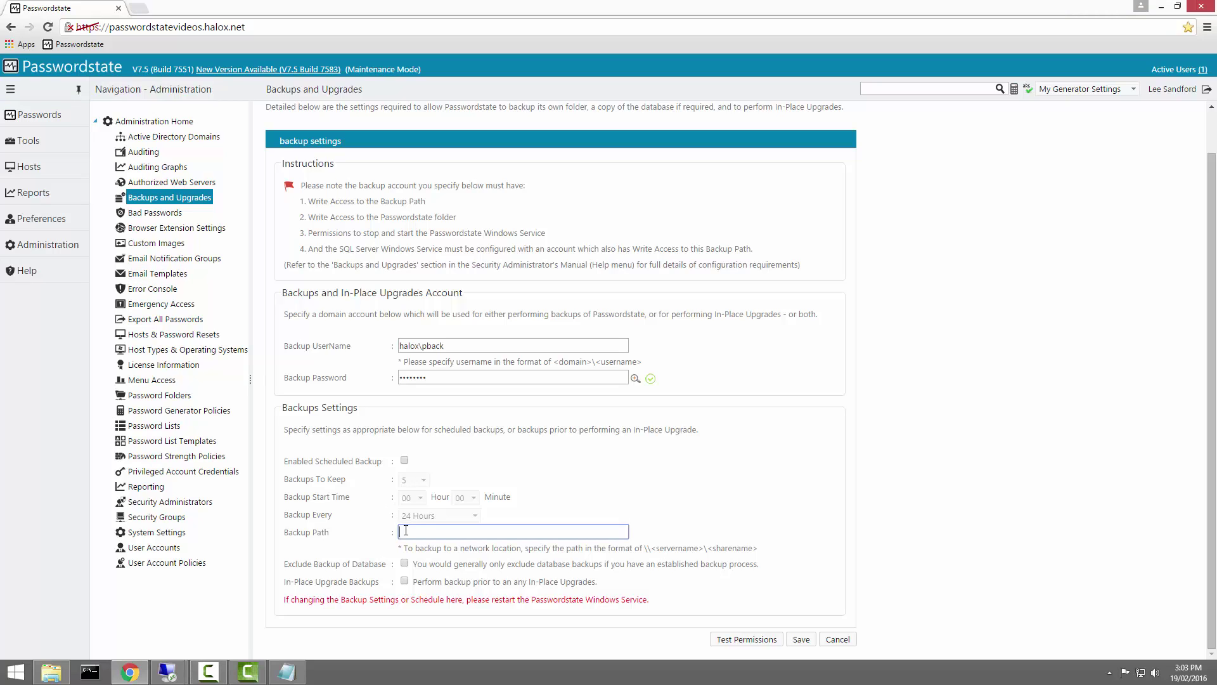
type("\\\\win2k12r2sql\\Backups")
left_click(404, 461)
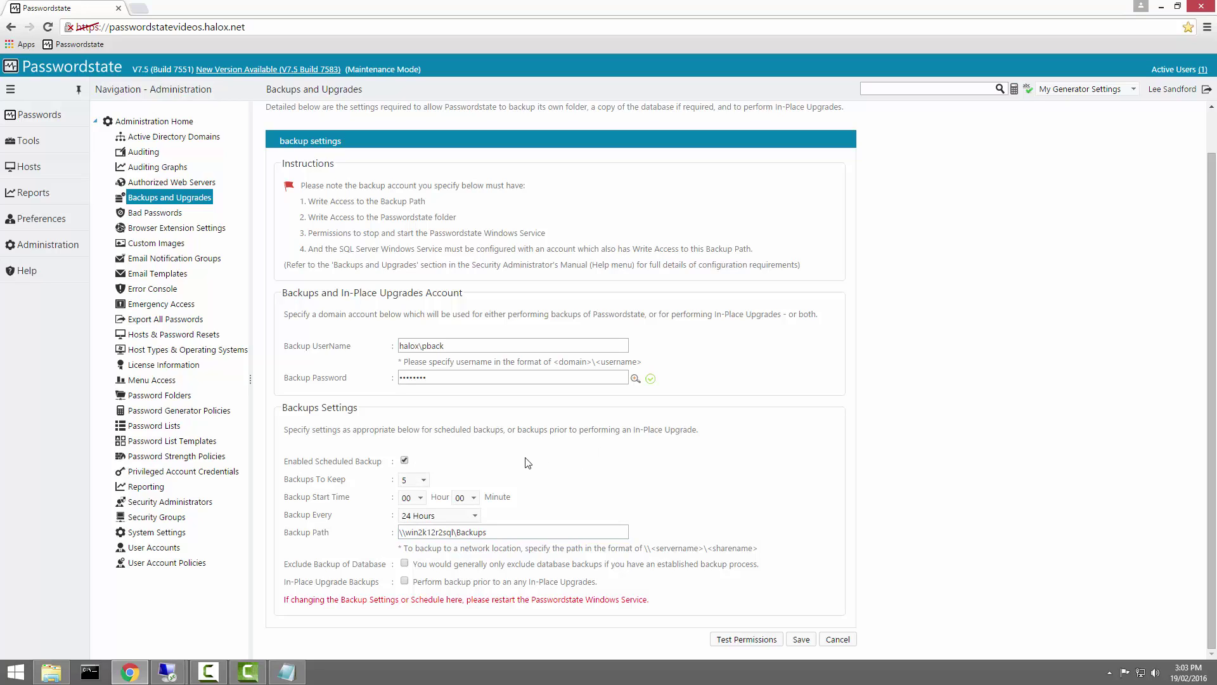
left_click(423, 480)
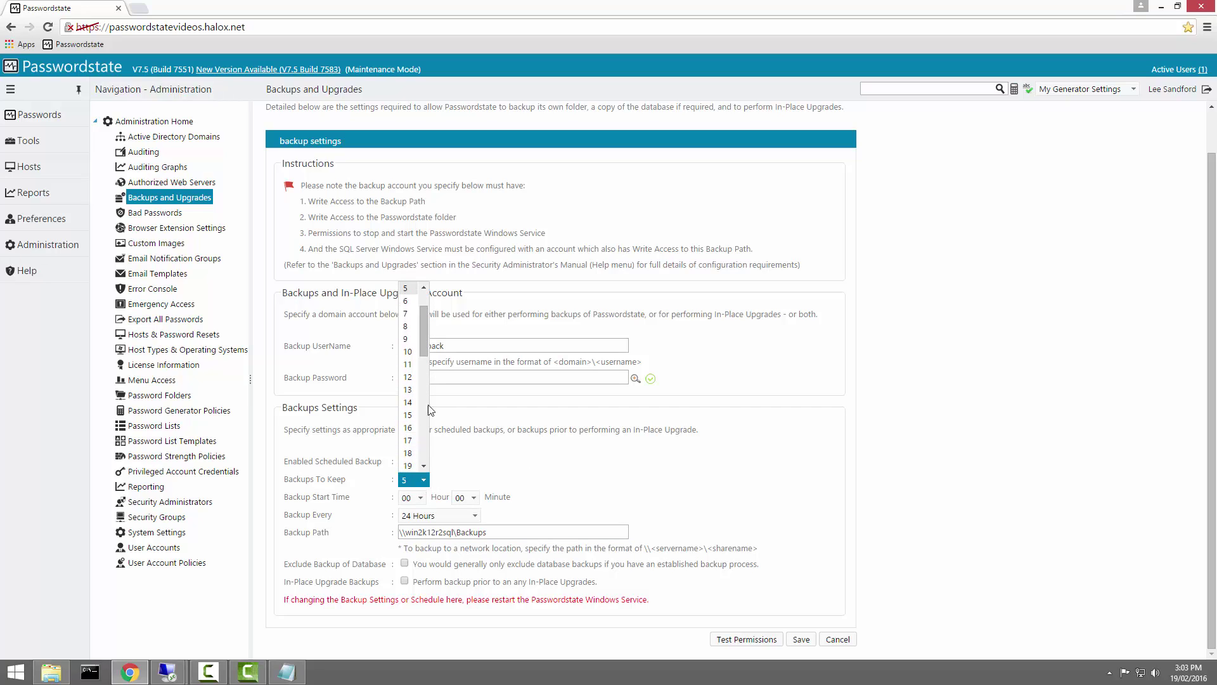
left_click(405, 289)
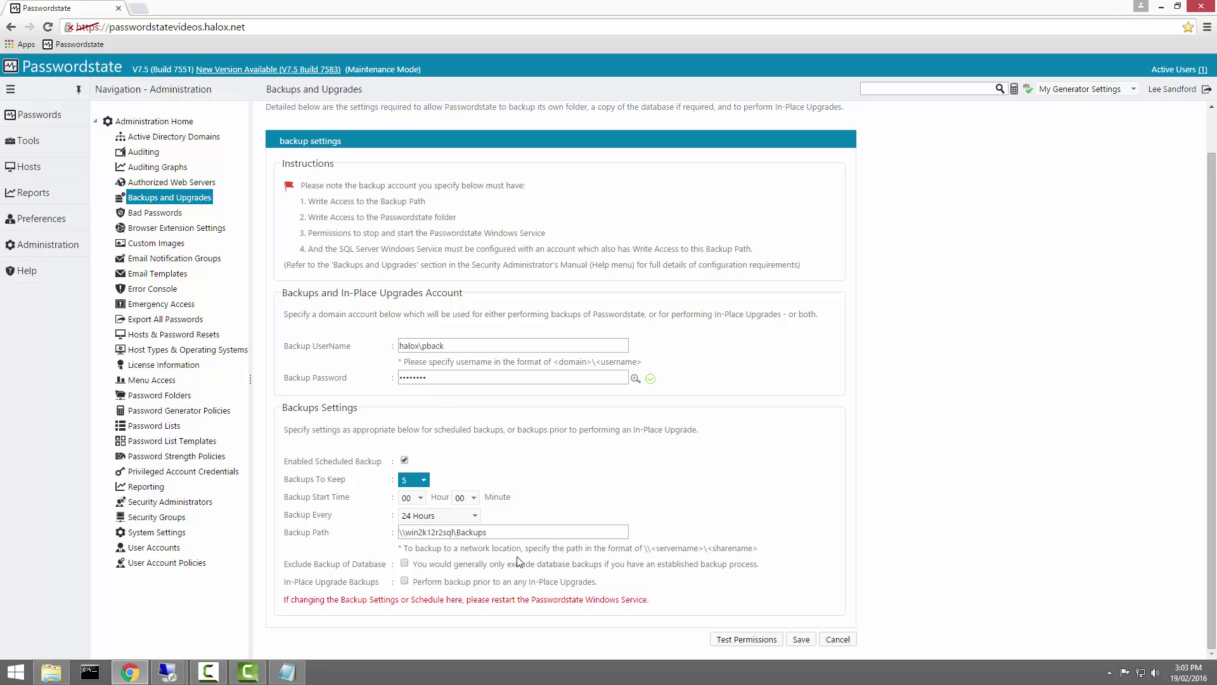
Enable a backup before in-place upgrades, then switch to the remote server session.
left_click(405, 580)
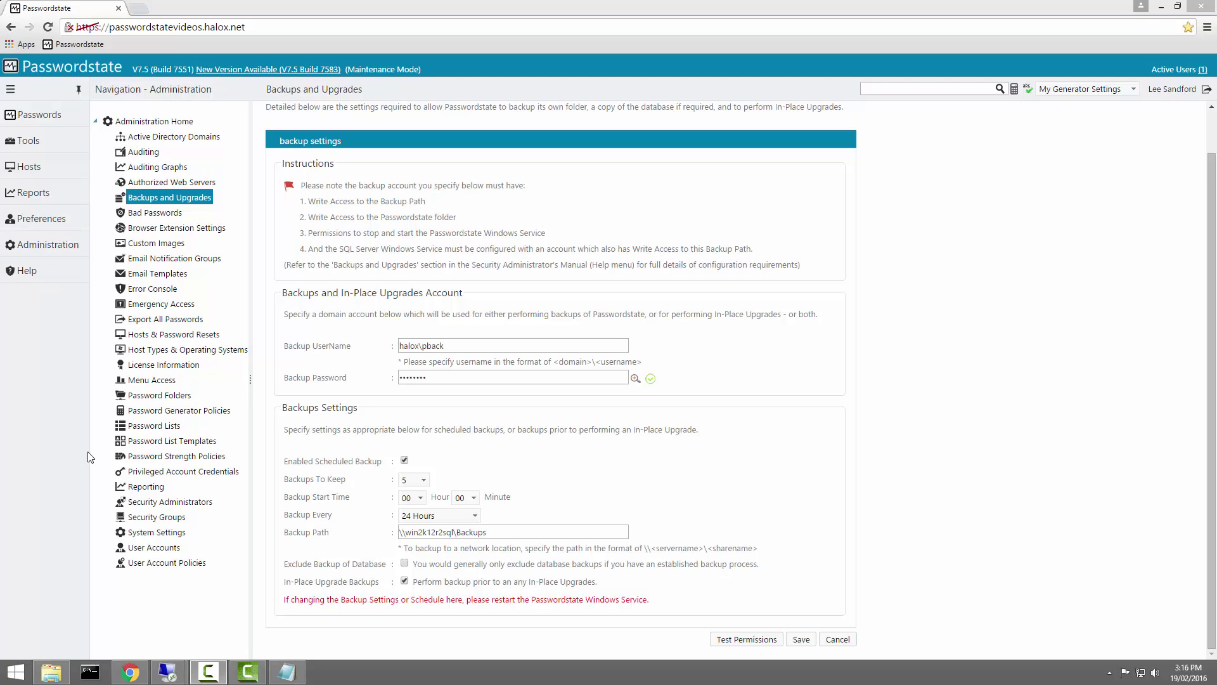
mouse_move(164, 673)
left_click(133, 620)
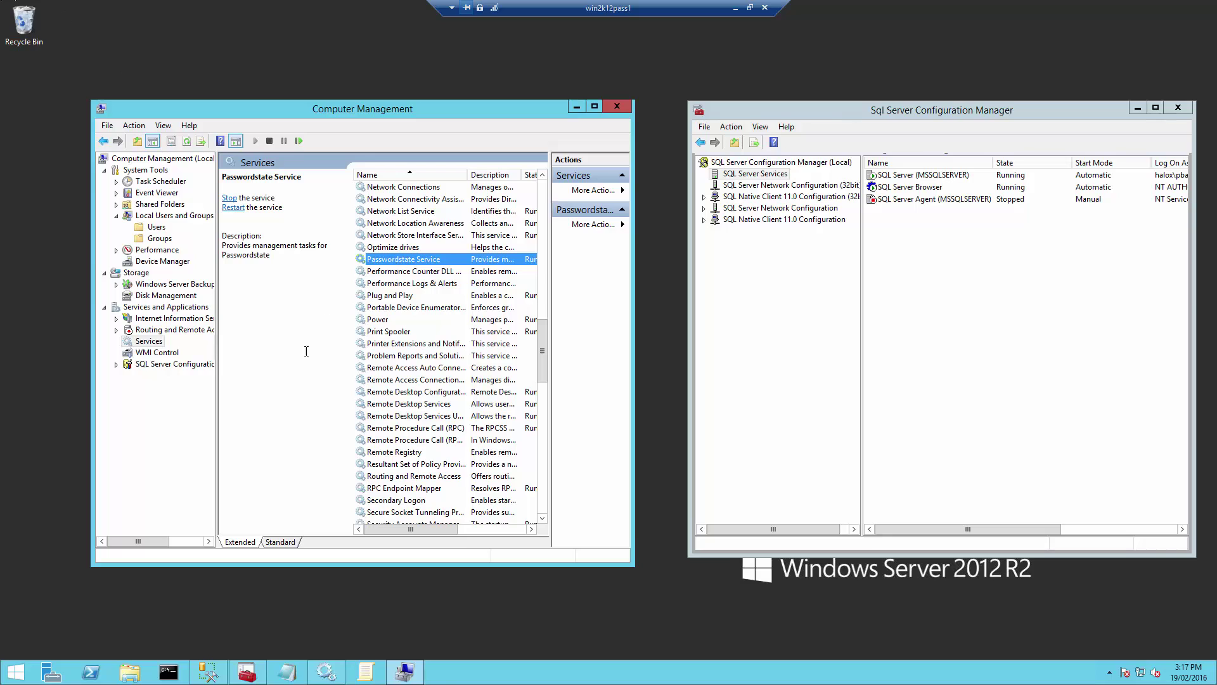
Check the backup account is among the local Administrators group members, closing without changes.
left_click(158, 239)
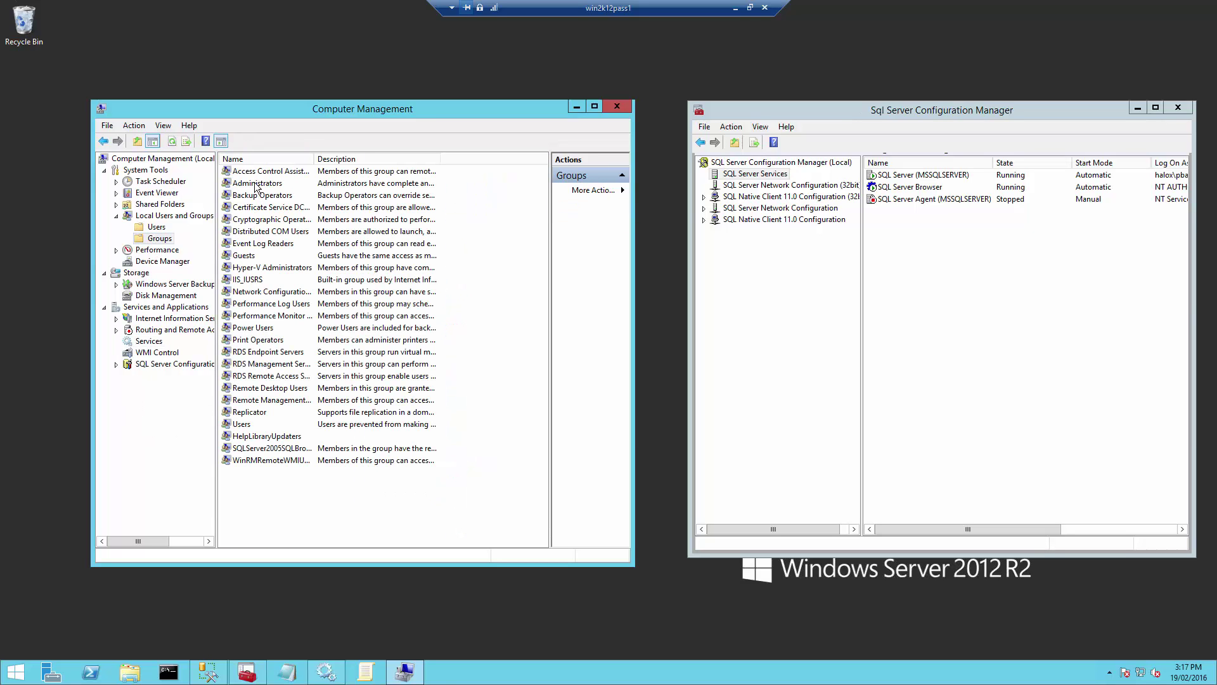
double_click(257, 184)
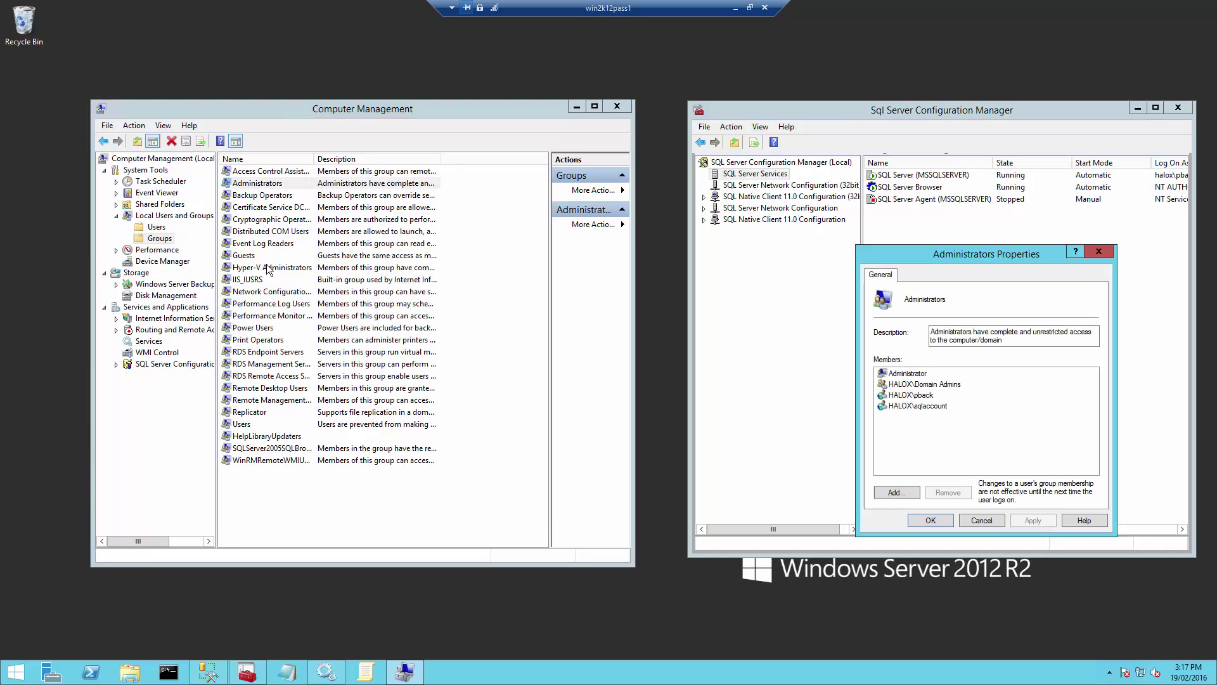
left_click(922, 396)
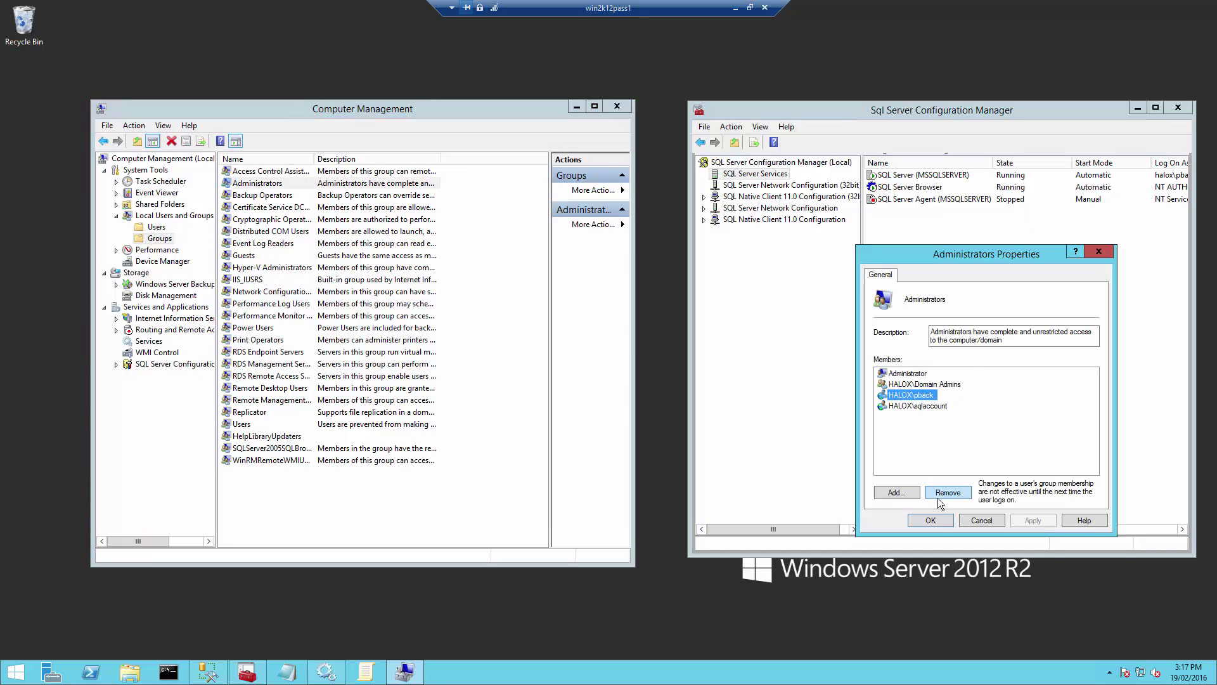
left_click(931, 520)
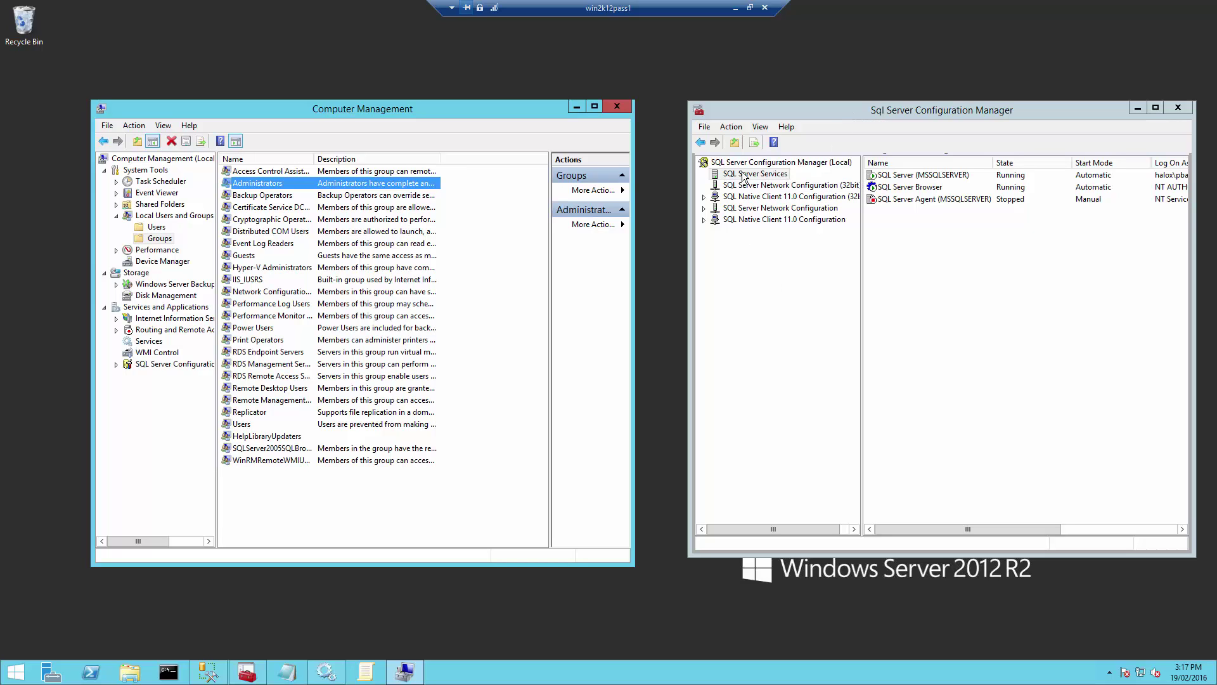
Check the Log On account of SQL Server (MSSQLSERVER), then minimise the remote session.
double_click(902, 178)
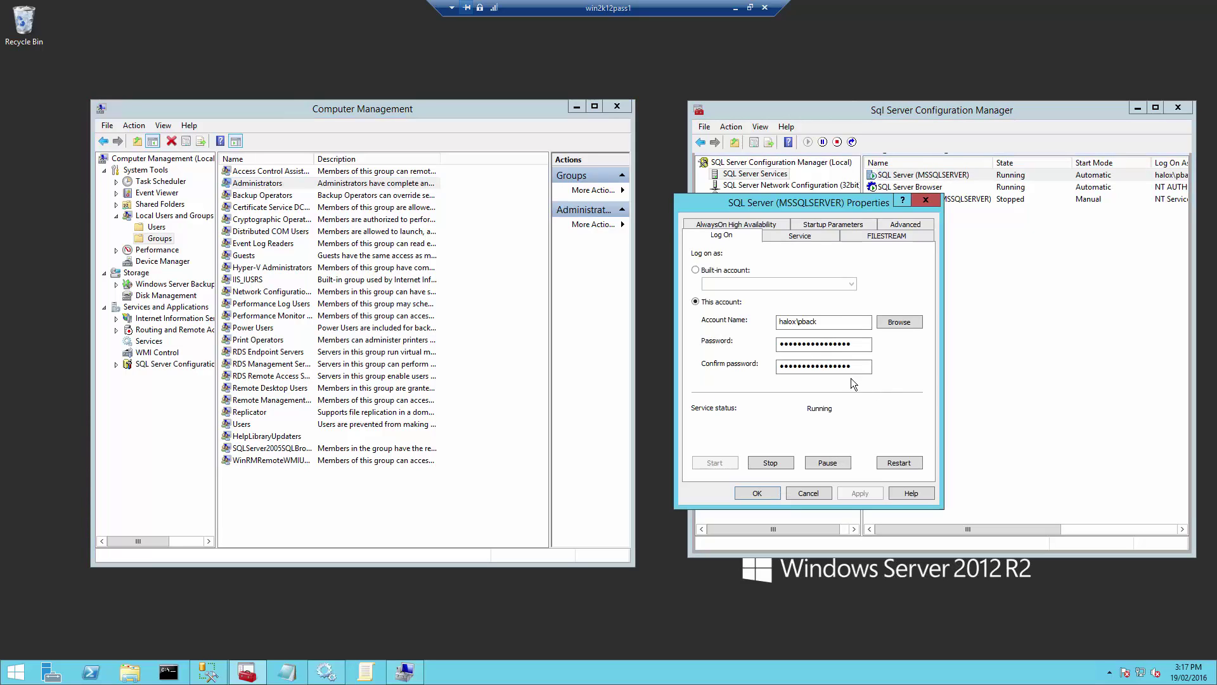
left_click_drag(819, 322, 775, 321)
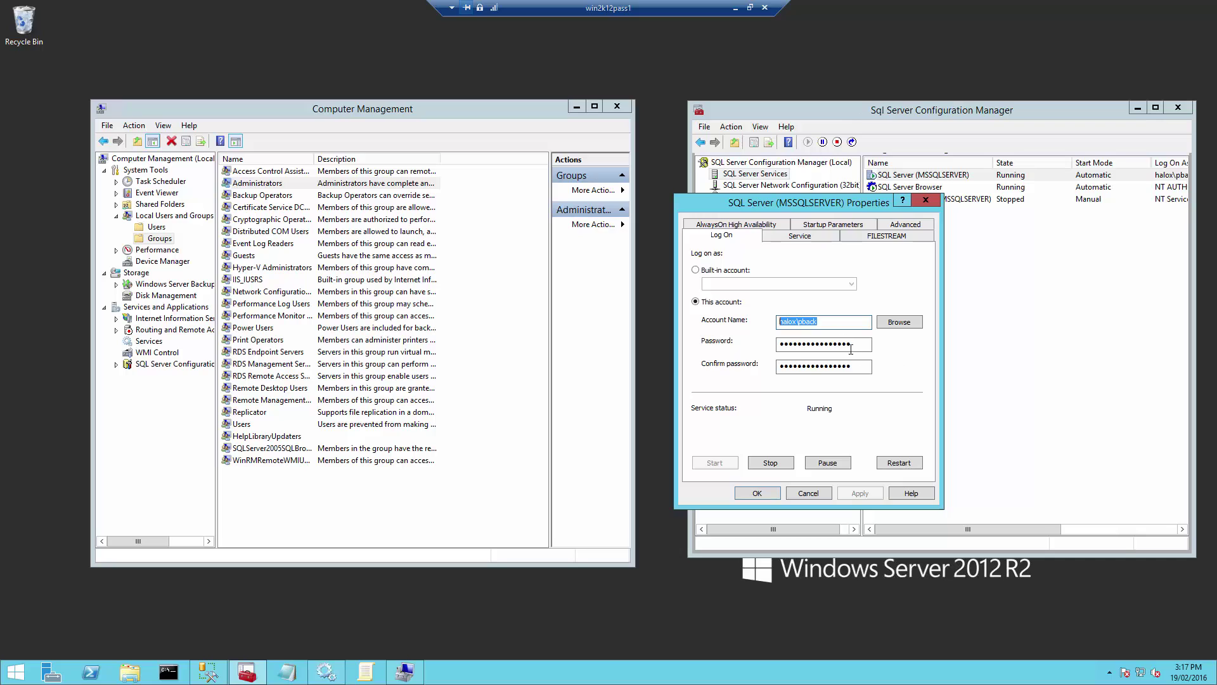
left_click(829, 322)
left_click(757, 493)
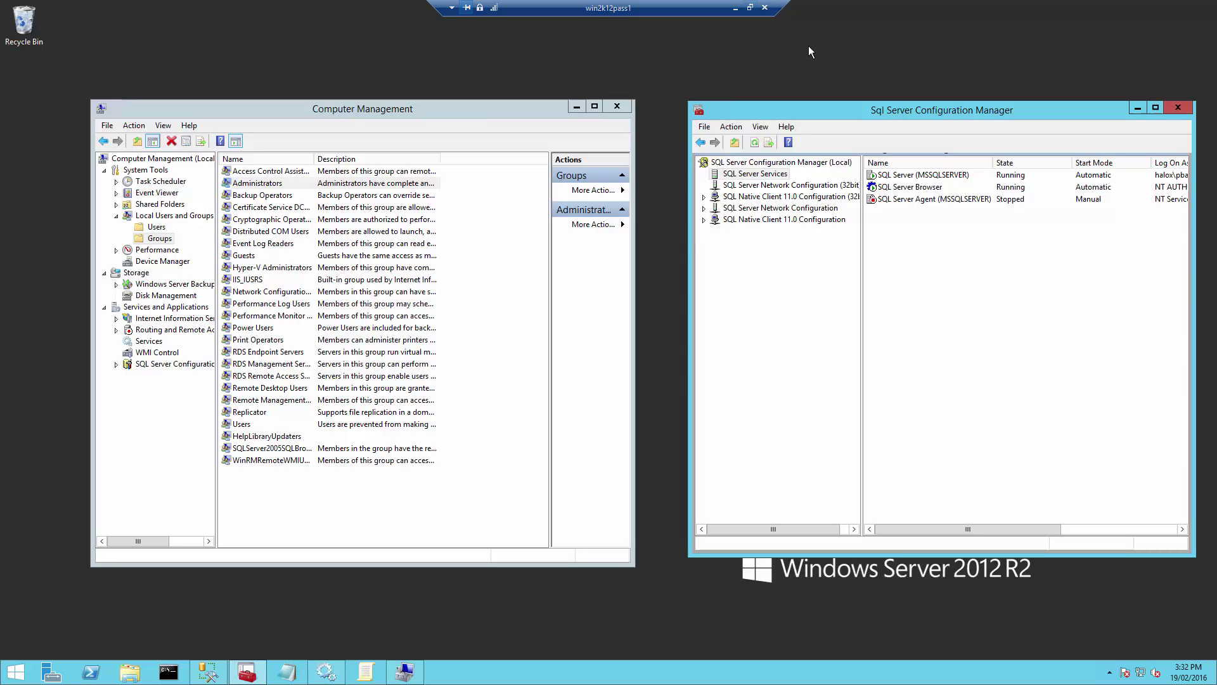
left_click(917, 177)
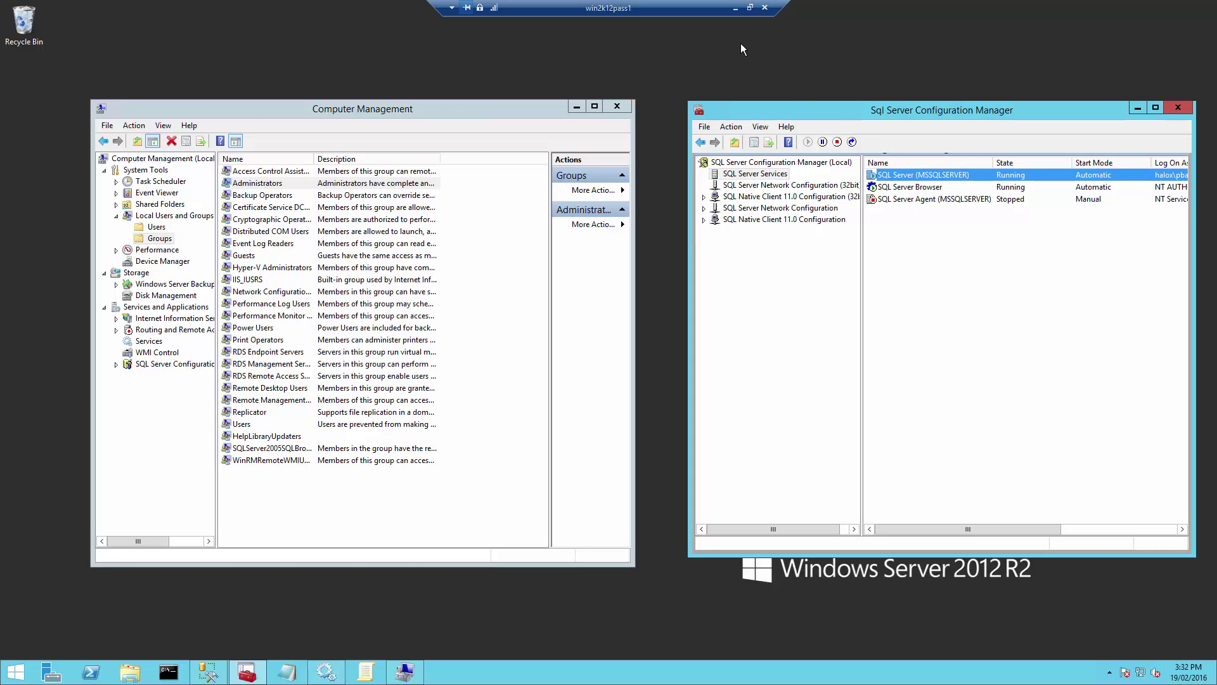
left_click(735, 7)
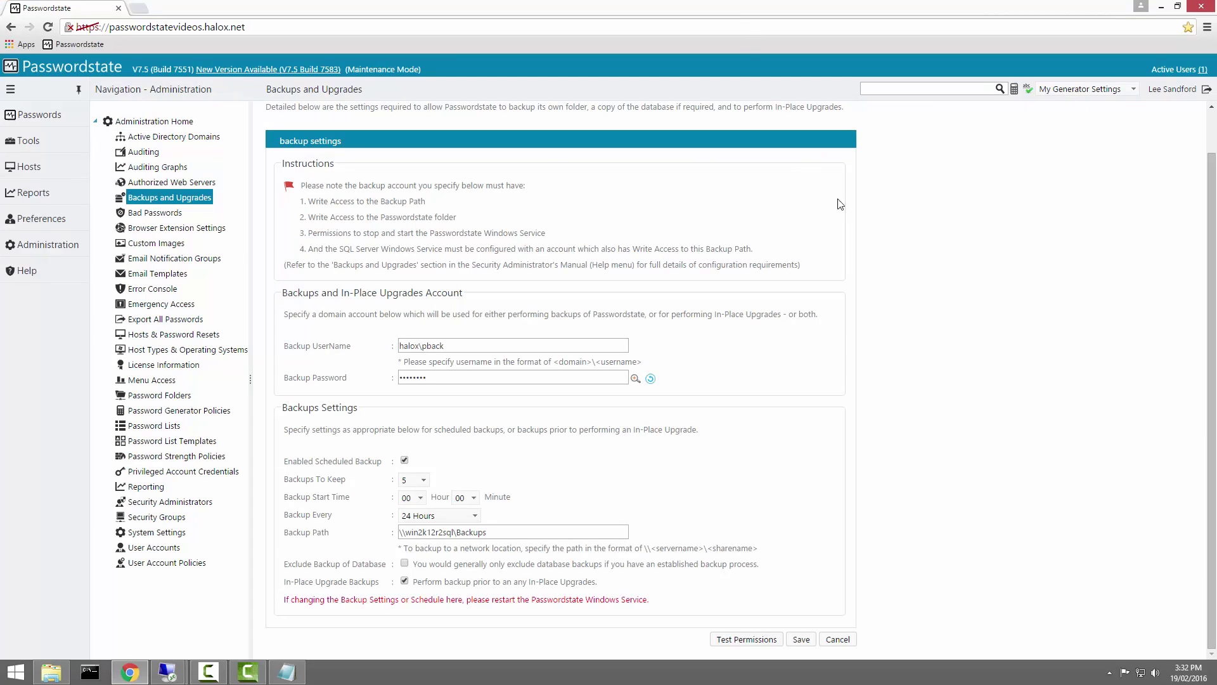
Keep the database included in backups, pass the permissions test, and save the backup settings.
left_click(407, 563)
left_click(406, 564)
left_click(750, 642)
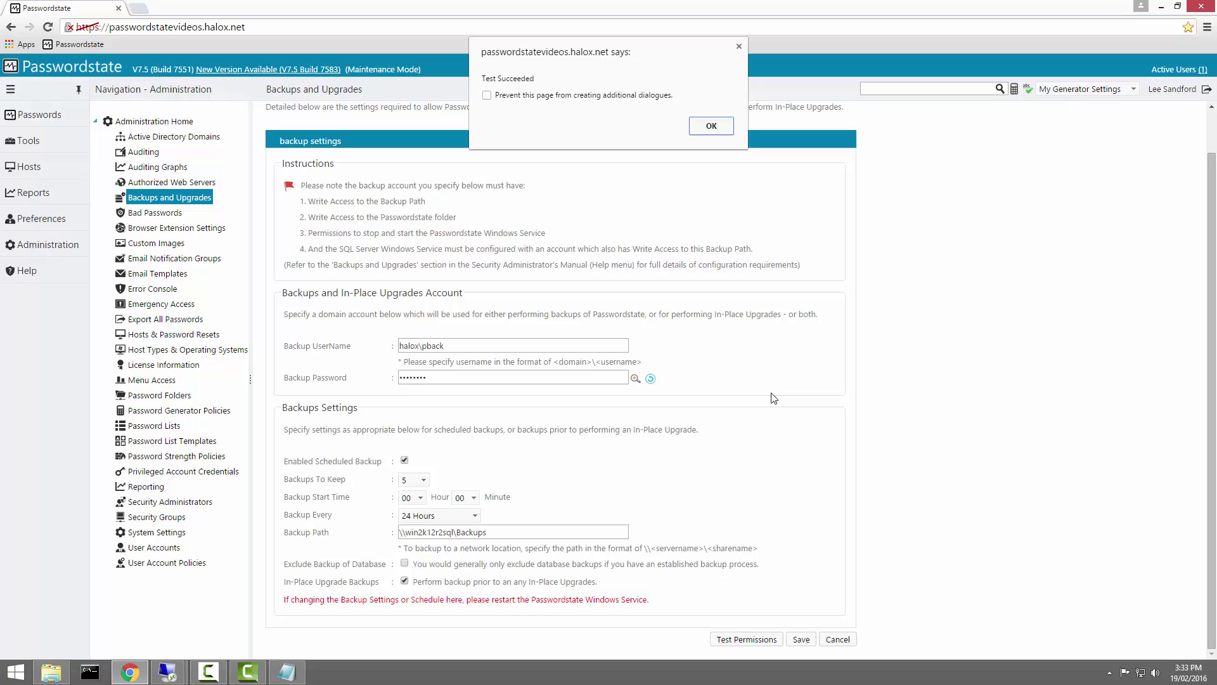
left_click(712, 125)
left_click(810, 640)
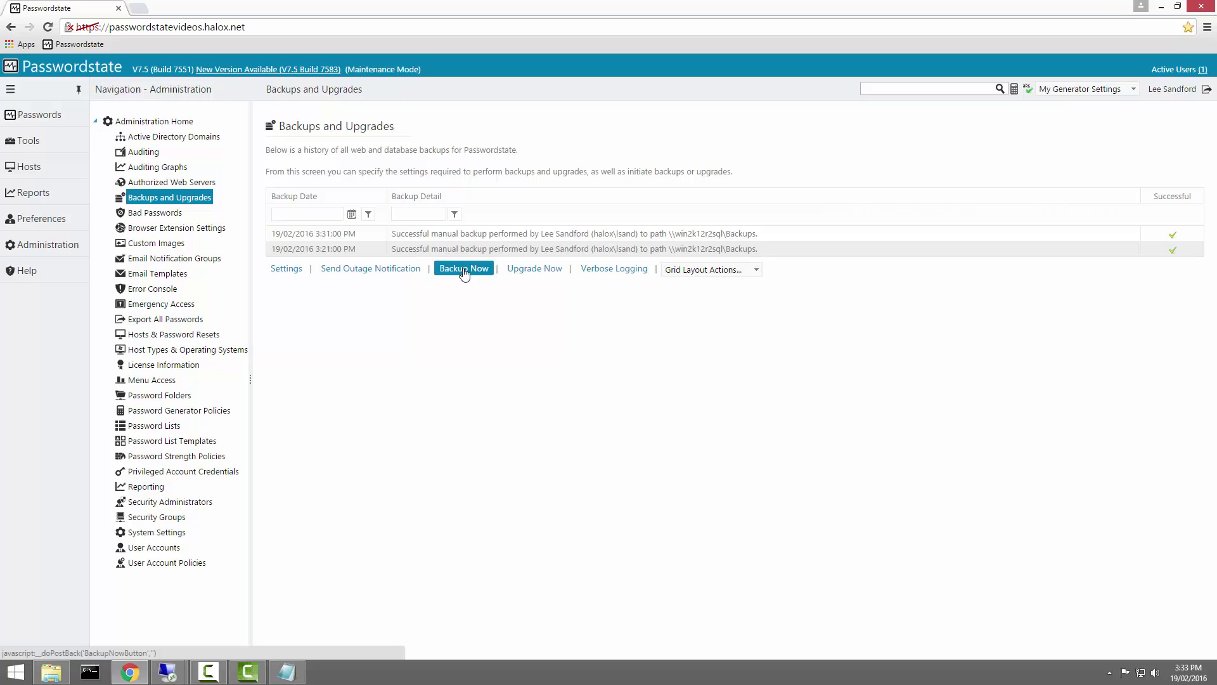
Start a manual backup from the Backup Now page.
left_click(464, 270)
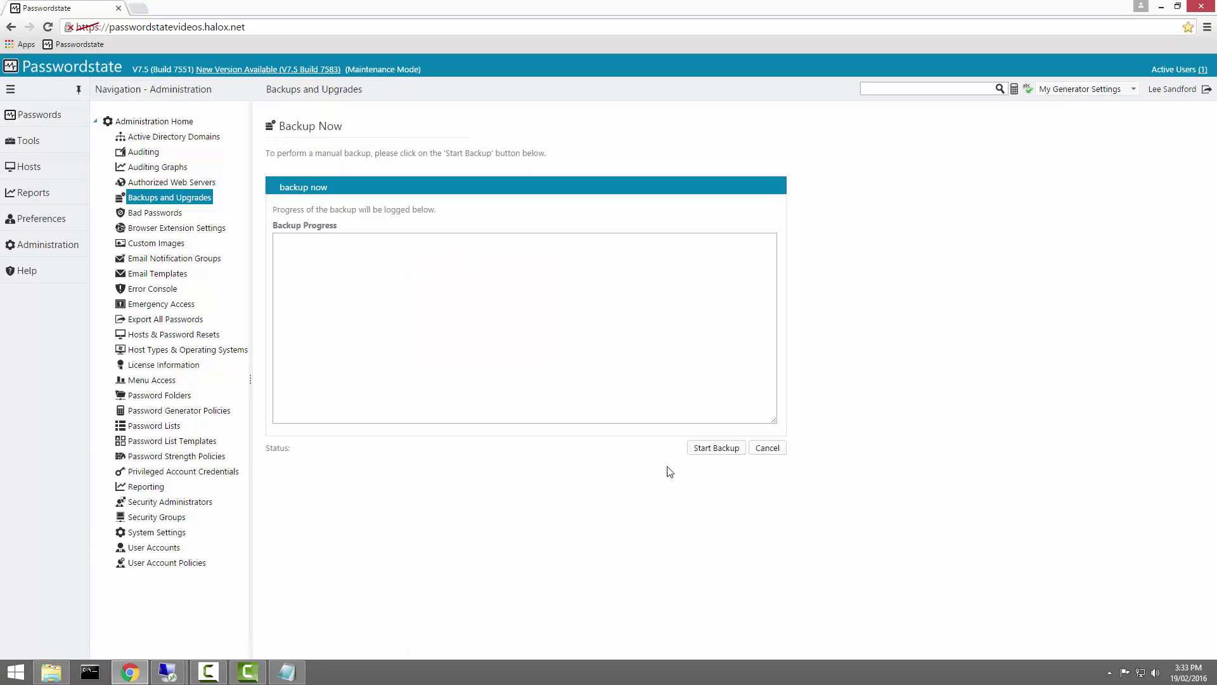
left_click(717, 448)
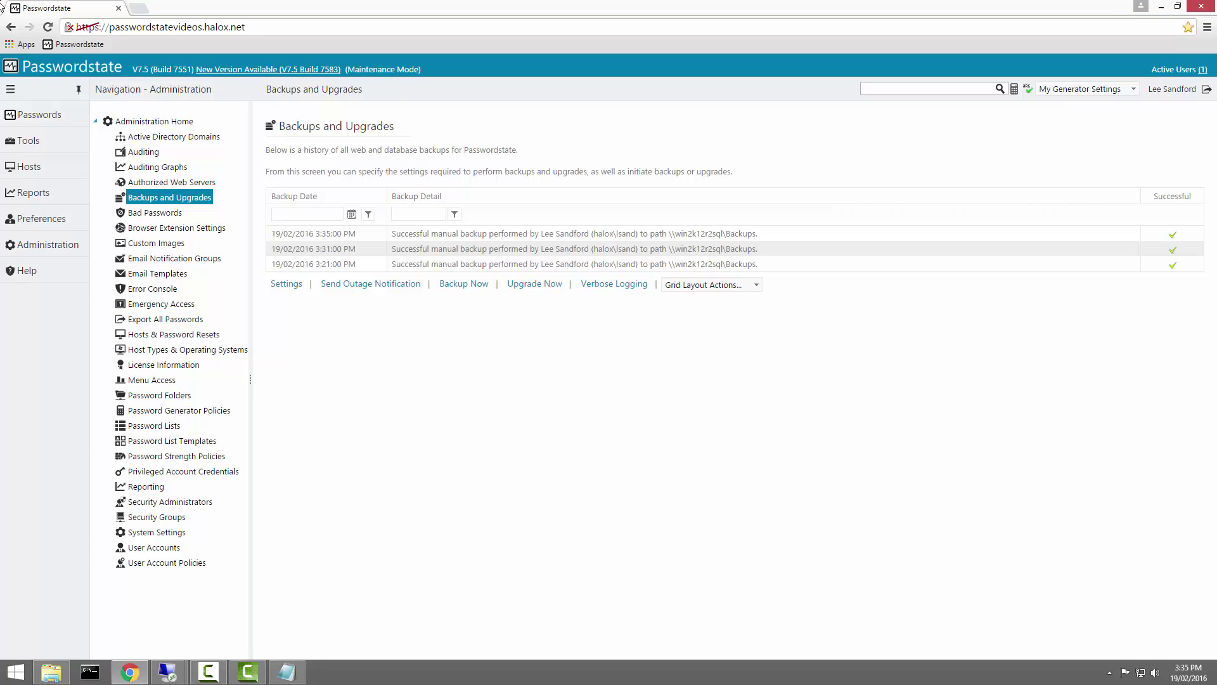
left_click(50, 674)
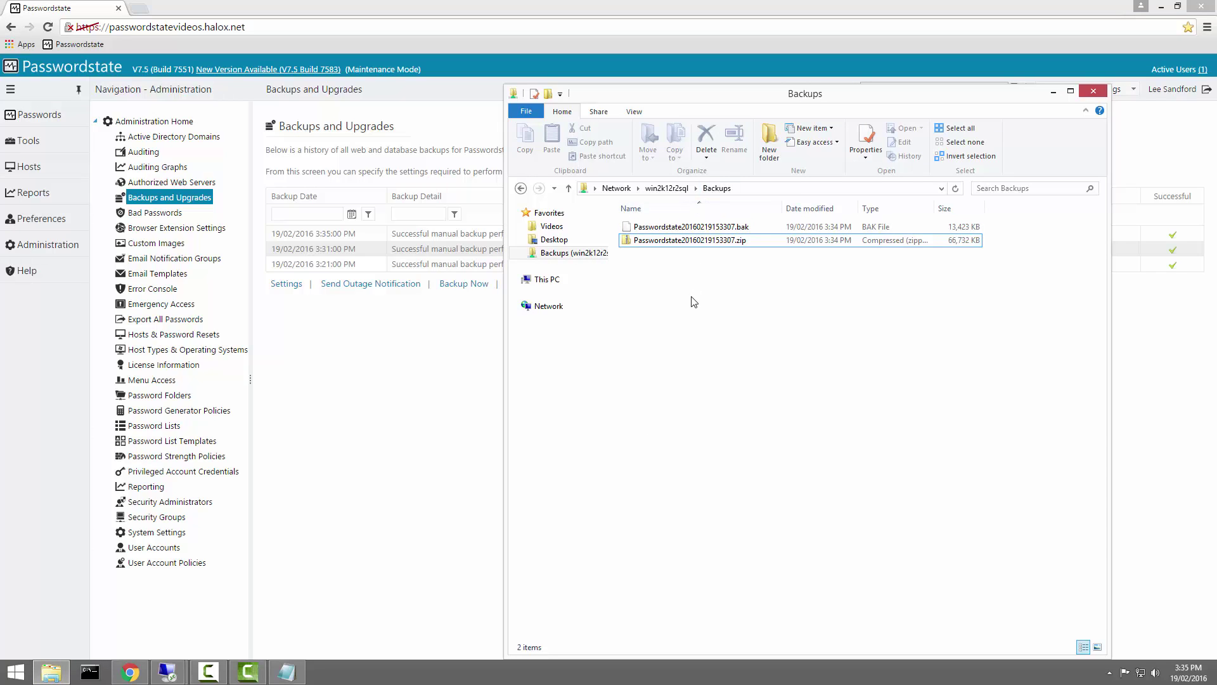
left_click(698, 244)
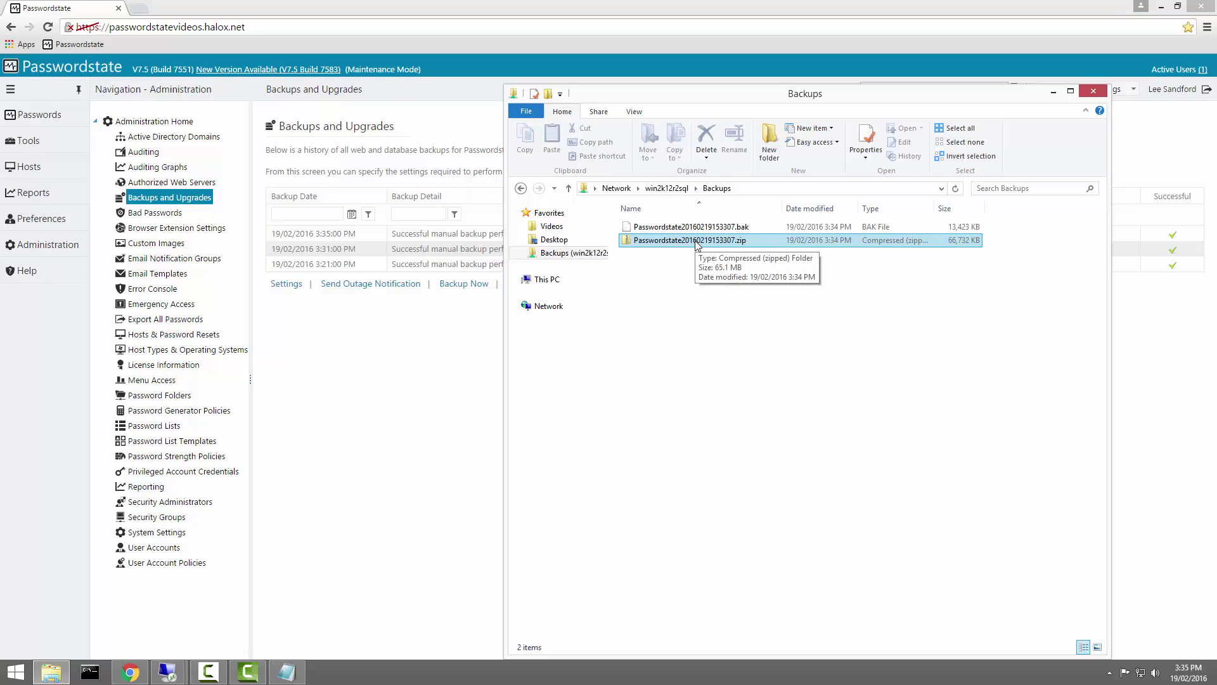
key("ctrl+a")
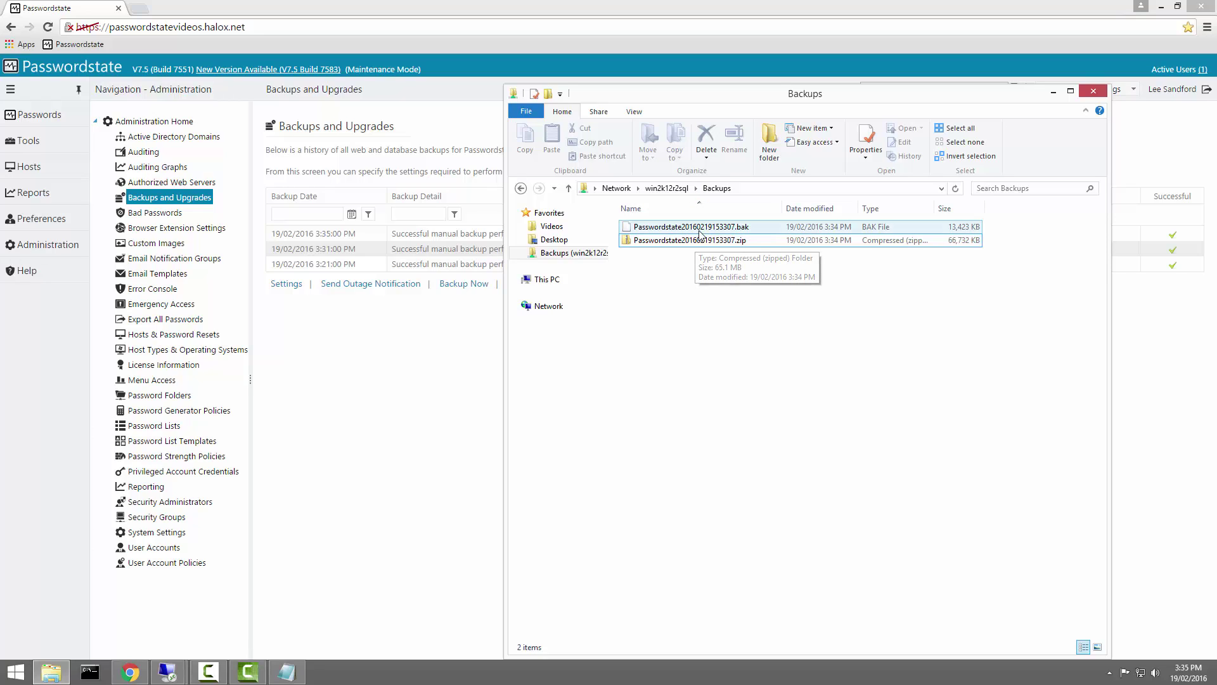
left_click(696, 274)
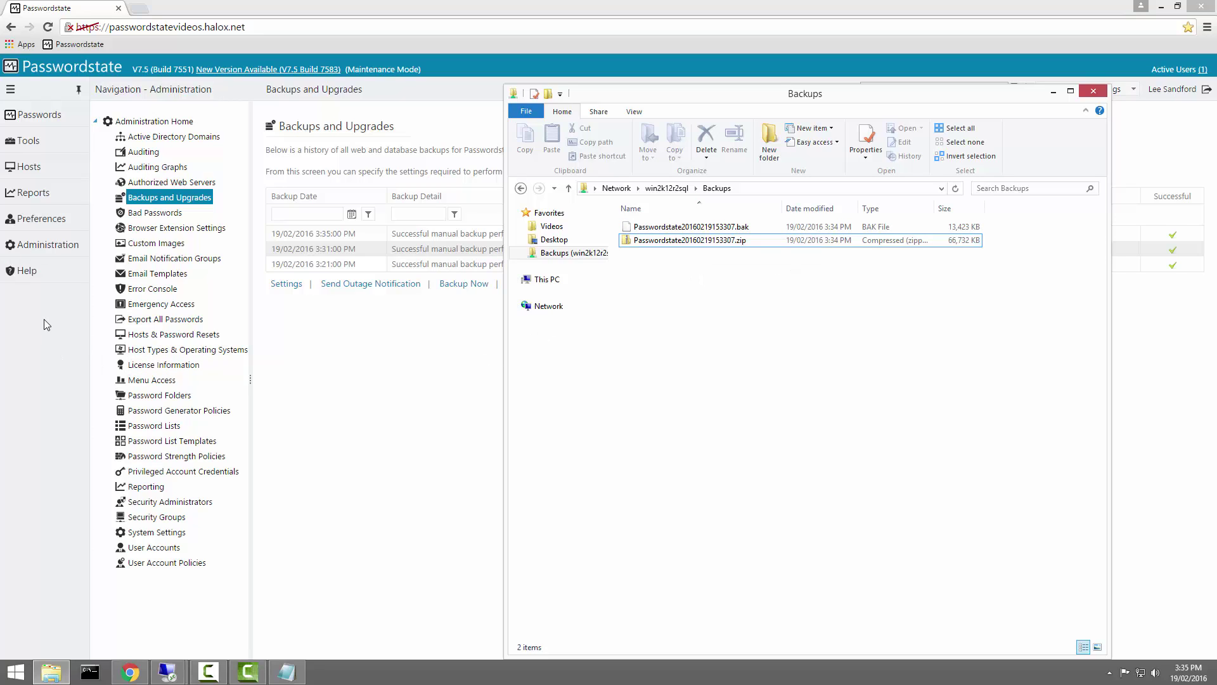
mouse_move(30, 273)
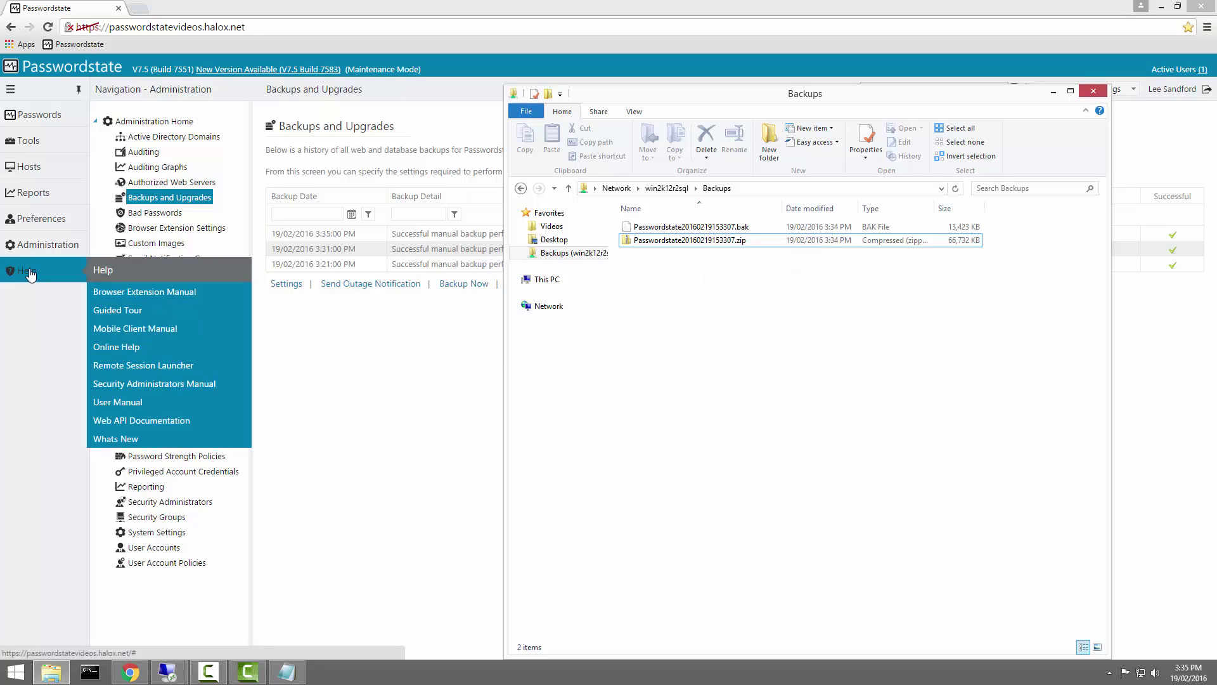